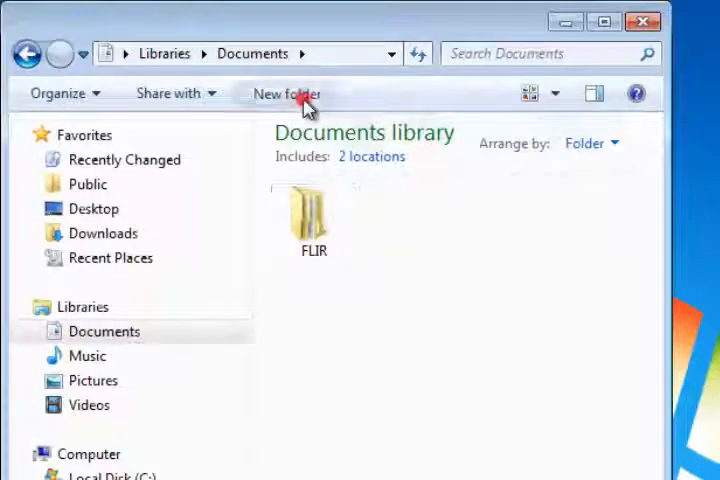
Create a new folder named 'FLIR Templates' in the Documents library
{"action": "left_click", "coordinate": [302, 100]}
{"action": "type", "text": "FLIR"}
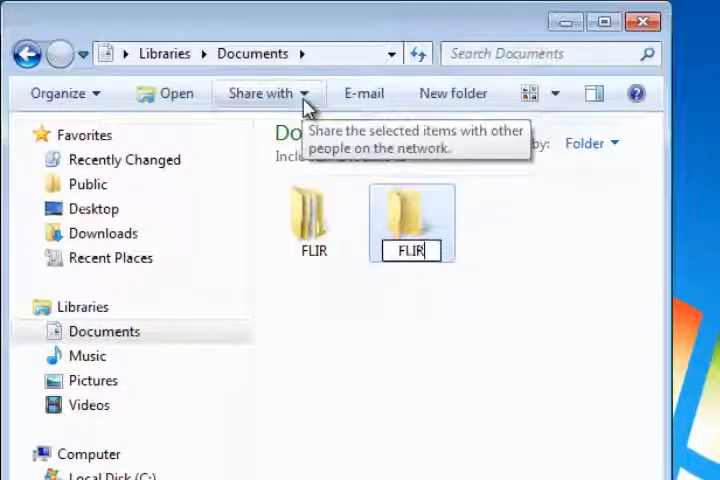
{"action": "type", "text": " Temp"}
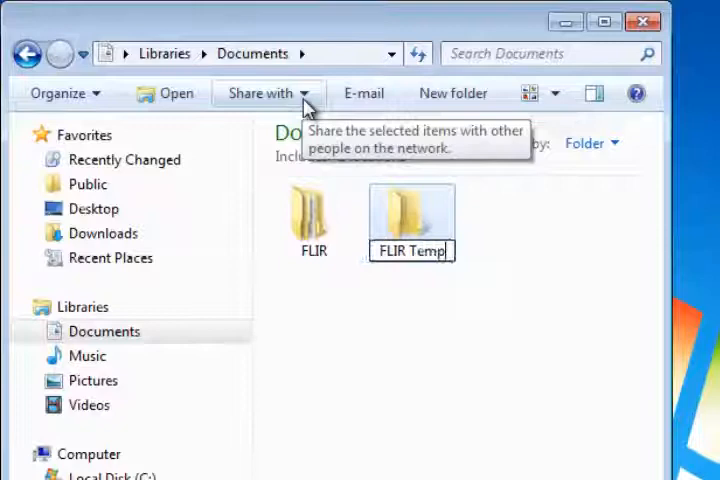
{"action": "type", "text": "lates"}
{"action": "key", "text": "Return"}
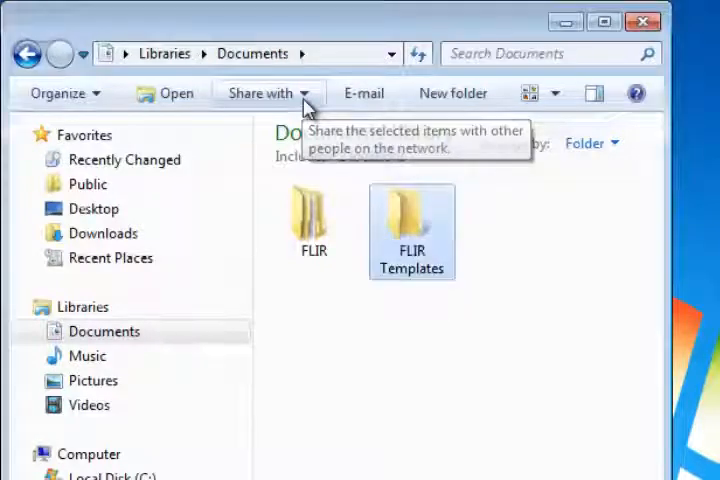
Select all ten Word templates in the desktop IR Templates folder
{"action": "double_click", "coordinate": [398, 232]}
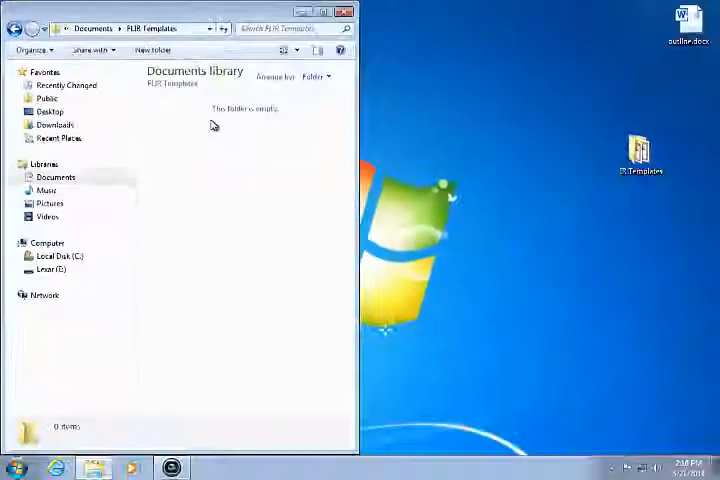
{"action": "double_click", "coordinate": [636, 152]}
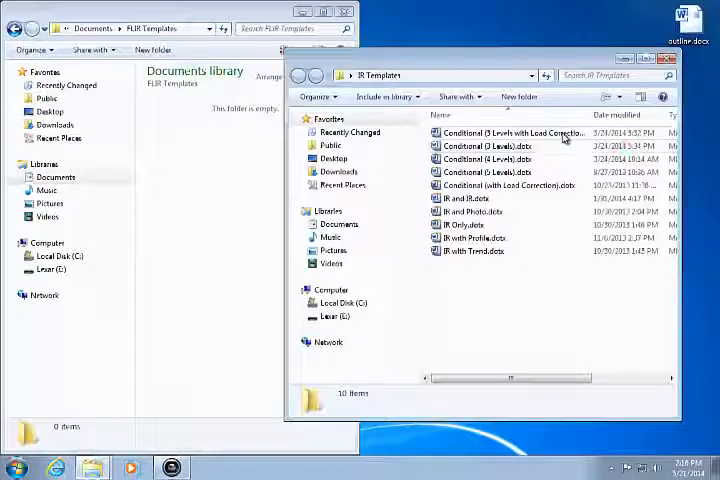
{"action": "left_click", "coordinate": [565, 136]}
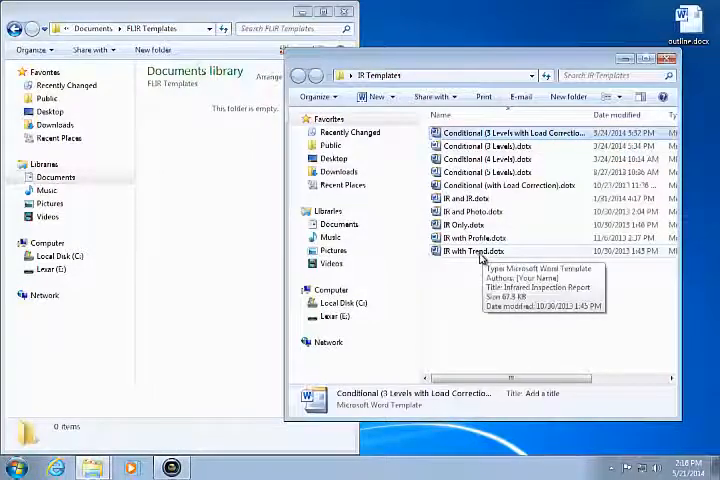
{"action": "left_click", "coordinate": [479, 252], "text": "shift"}
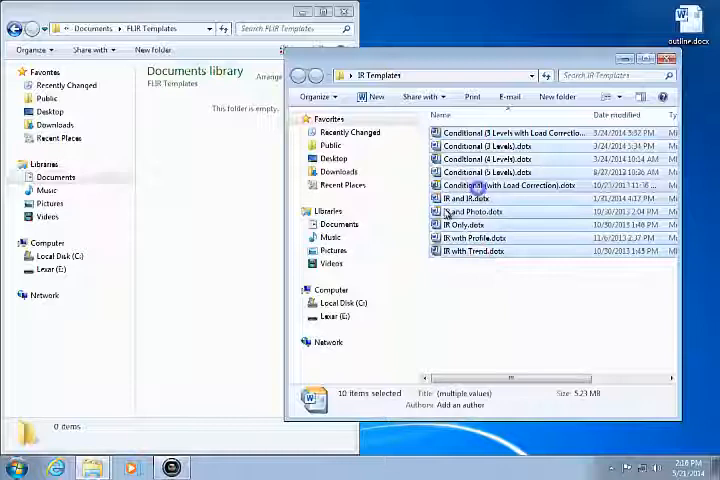
Copy the selected templates into the FLIR Templates folder with a right-drag 'Copy here'
{"action": "left_click_drag", "start_coordinate": [449, 214], "coordinate": [197, 183]}
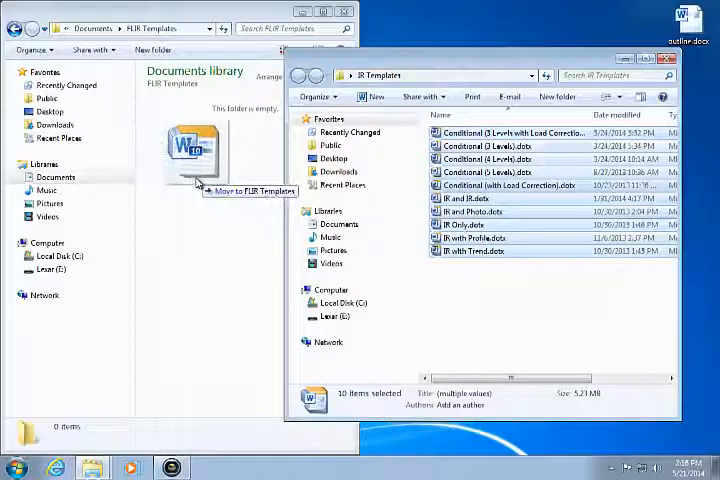
{"action": "right_click", "coordinate": [197, 183]}
{"action": "left_click", "coordinate": [231, 187]}
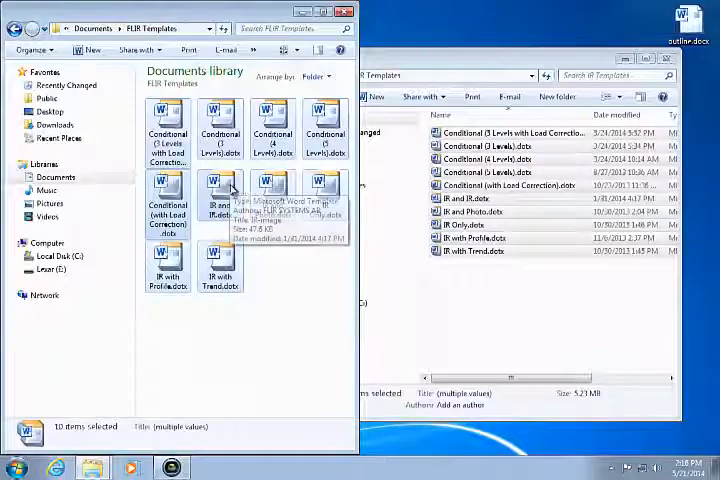
Bring up FLIR Tools' Report options and browse for a new user templates folder
{"action": "left_click", "coordinate": [170, 466]}
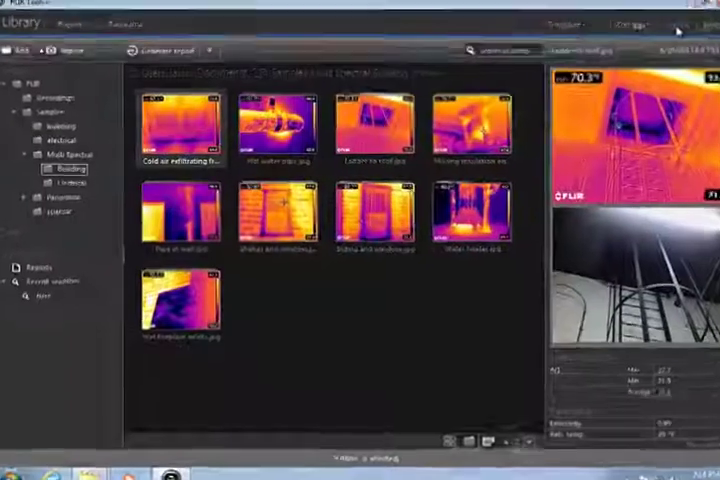
{"action": "left_click", "coordinate": [658, 29]}
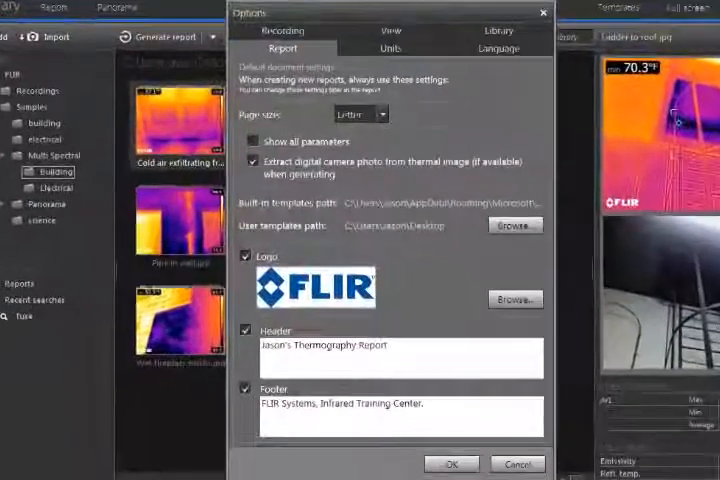
{"action": "left_click", "coordinate": [513, 229]}
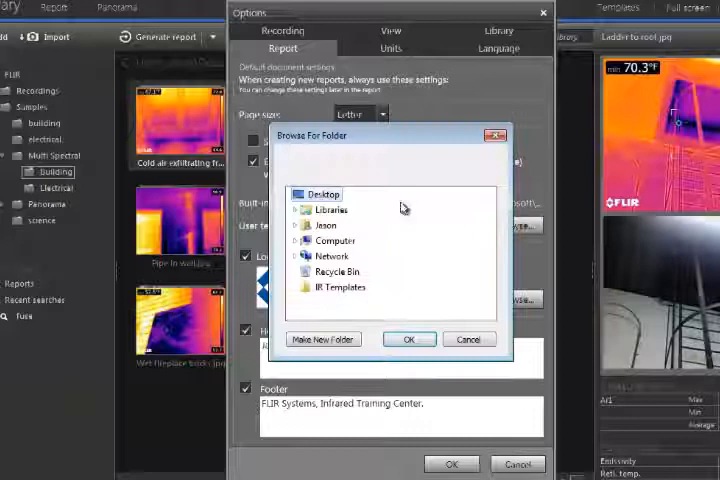
Choose Documents > My Documents > FLIR Templates as the user templates path and confirm
{"action": "left_click", "coordinate": [294, 210]}
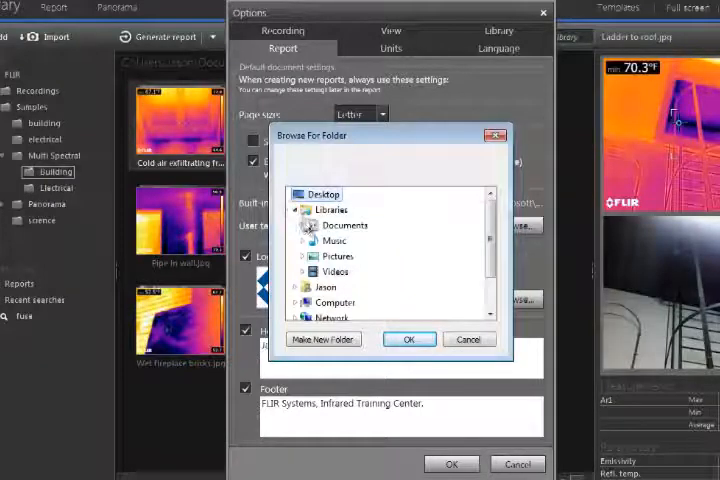
{"action": "left_click", "coordinate": [303, 226]}
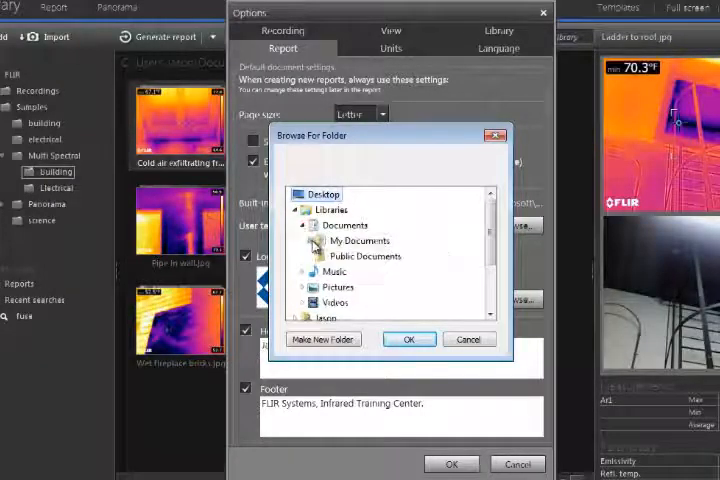
{"action": "left_click", "coordinate": [313, 241]}
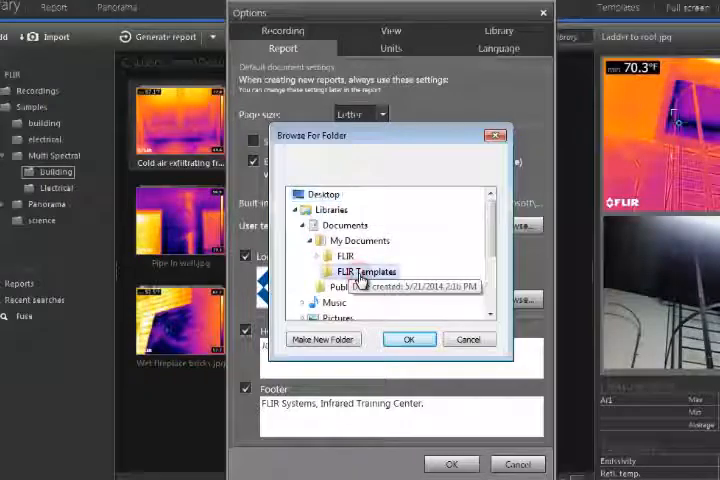
{"action": "left_click", "coordinate": [407, 336]}
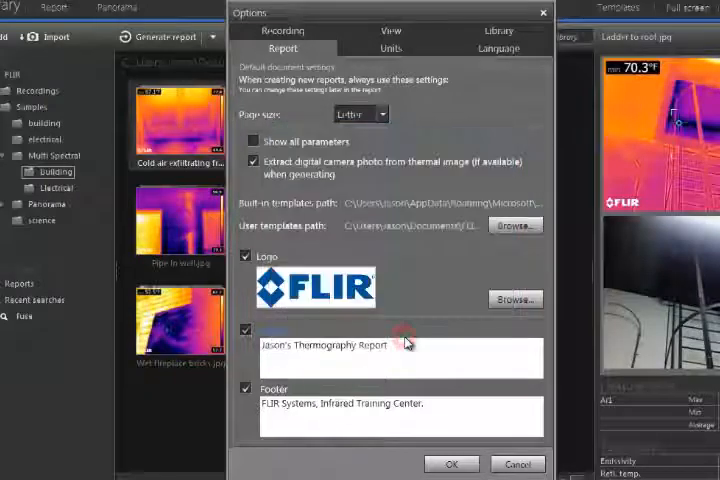
{"action": "left_click", "coordinate": [446, 467]}
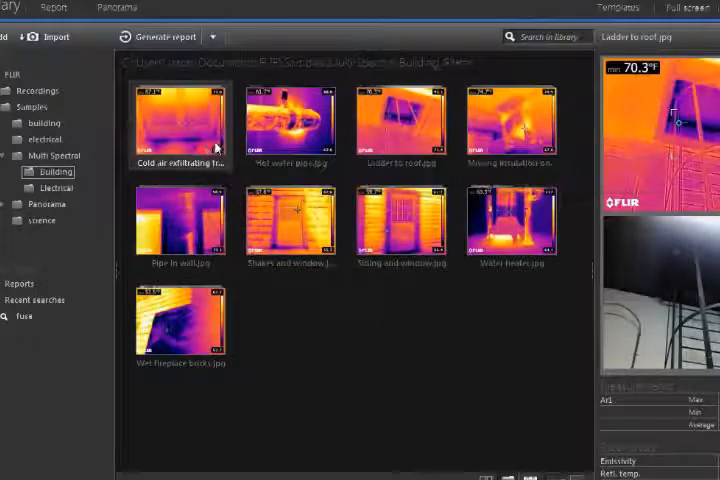
Select the Ladder to roof image and review the Word report templates offered in Generate report
{"action": "left_click", "coordinate": [280, 136]}
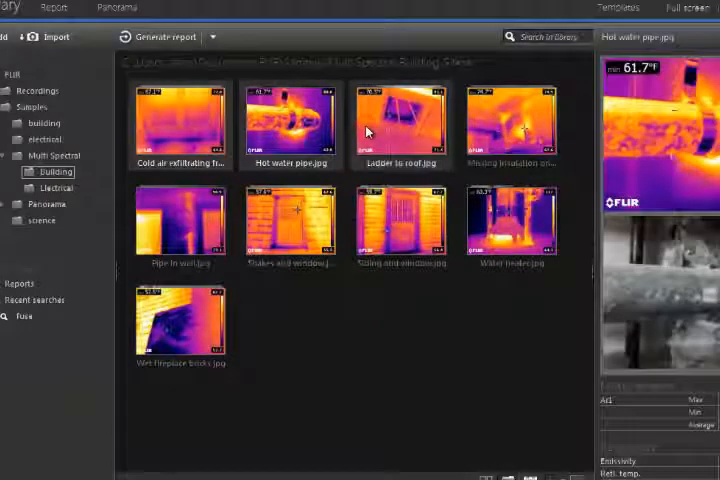
{"action": "left_click", "coordinate": [366, 132]}
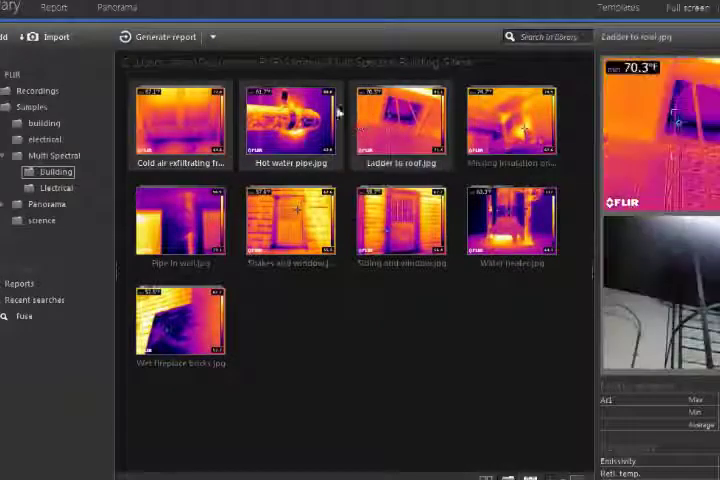
{"action": "left_click", "coordinate": [216, 39]}
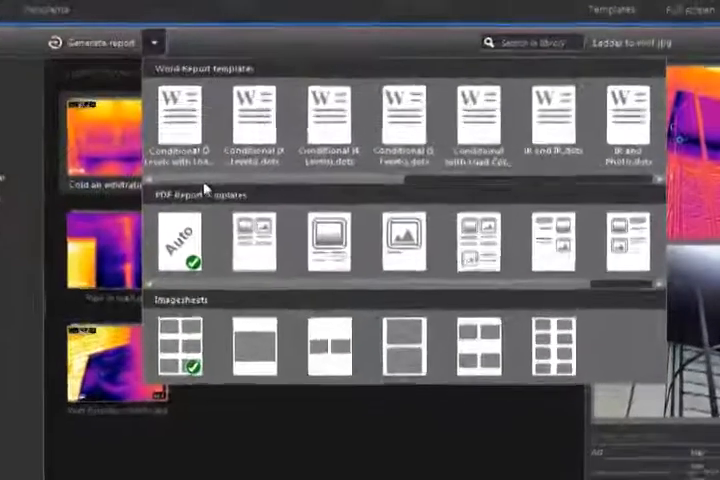
{"action": "mouse_move", "coordinate": [145, 210]}
{"action": "left_mouse_down"}
{"action": "mouse_move", "coordinate": [314, 230]}
{"action": "mouse_move", "coordinate": [297, 227]}
{"action": "left_mouse_up"}
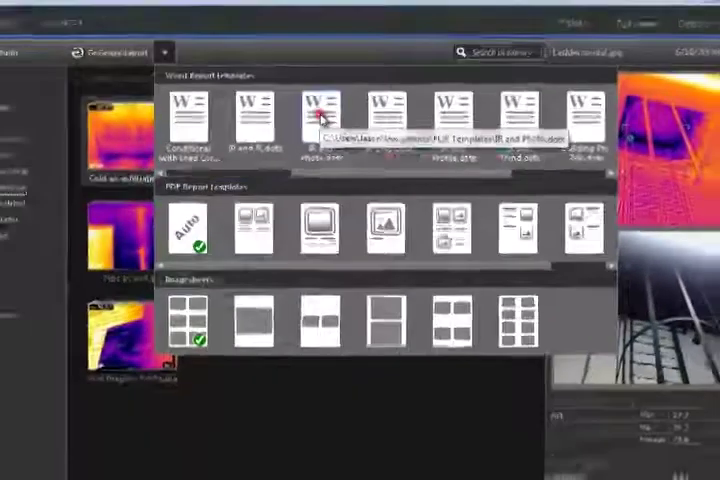
Generate a report of the Ladder to roof image with the IR and Photo.dotx template
{"action": "left_click", "coordinate": [341, 112]}
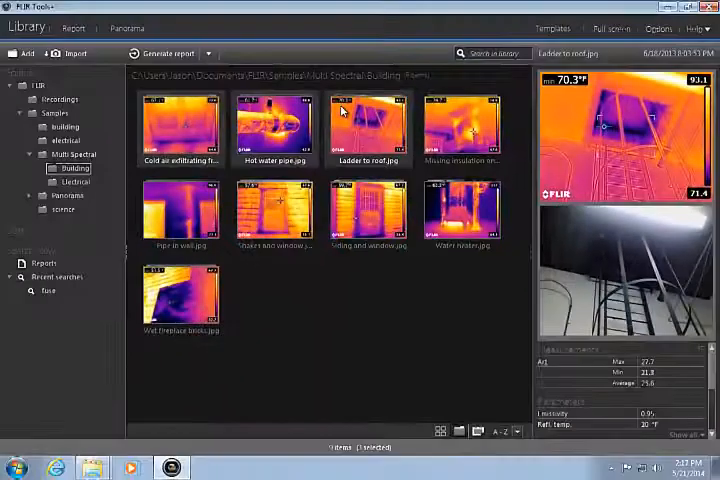